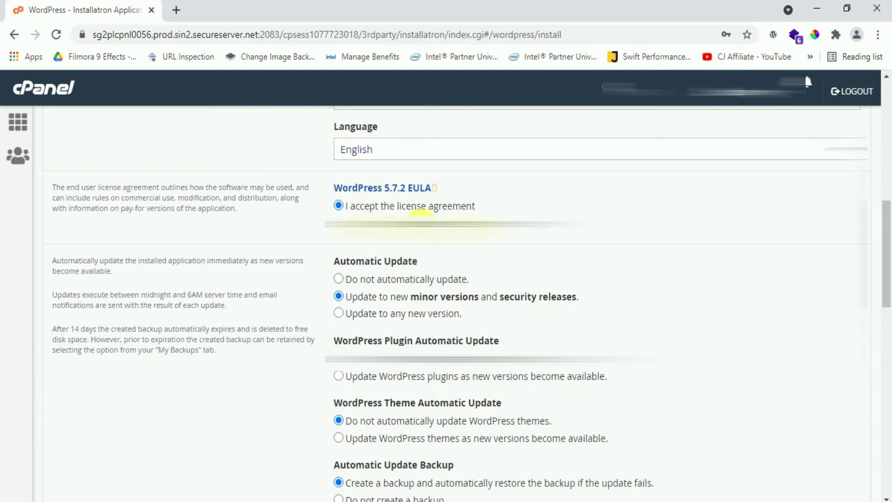
Scroll down the WordPress install form past the licence and auto-update options
scroll(439, 321, down, 3)
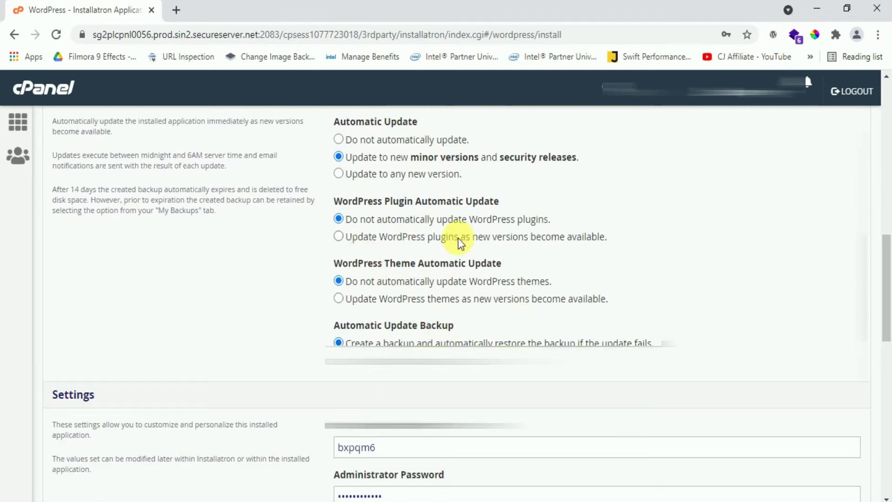
scroll(515, 335, down, 1)
scroll(516, 336, down, 2)
Set the administrator username to admin and enter a new administrator password
drag(434, 310, 141, 281)
text(admin)
key(Tab)
text(a*****)
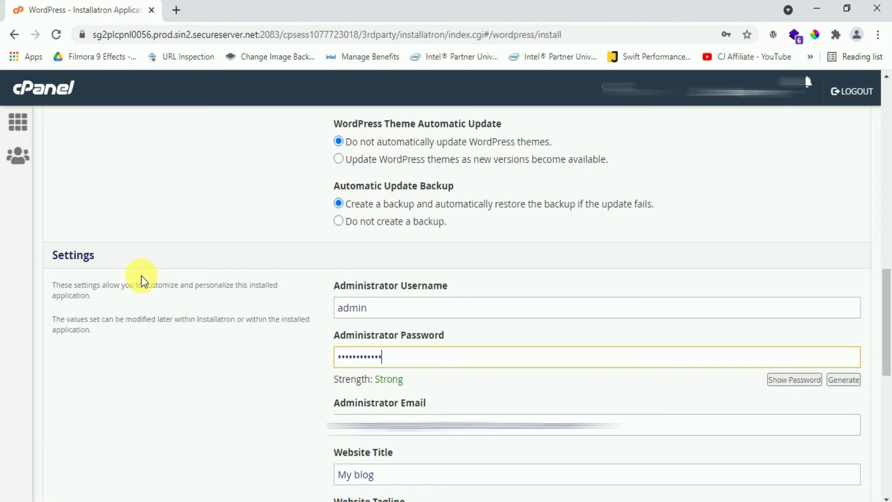
drag(383, 357, 218, 334)
text(a)
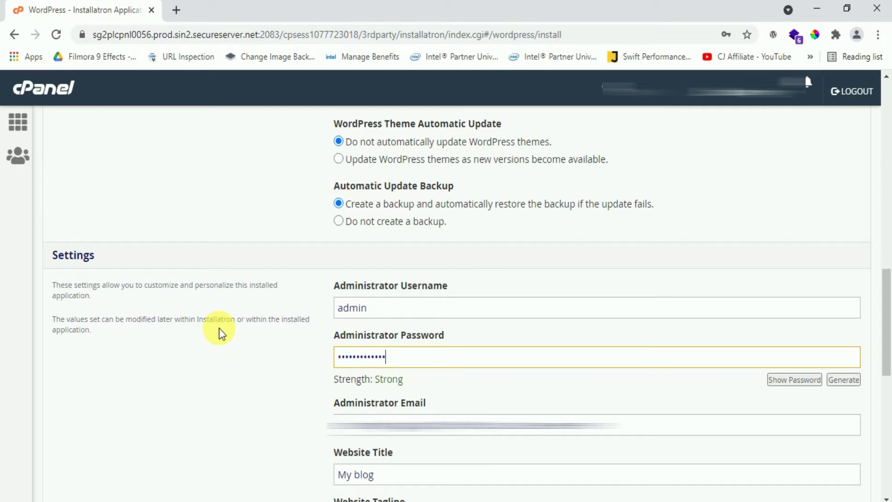
Replace the prefilled administrator e-mail with the site owner's e-mail address
key(Tab)
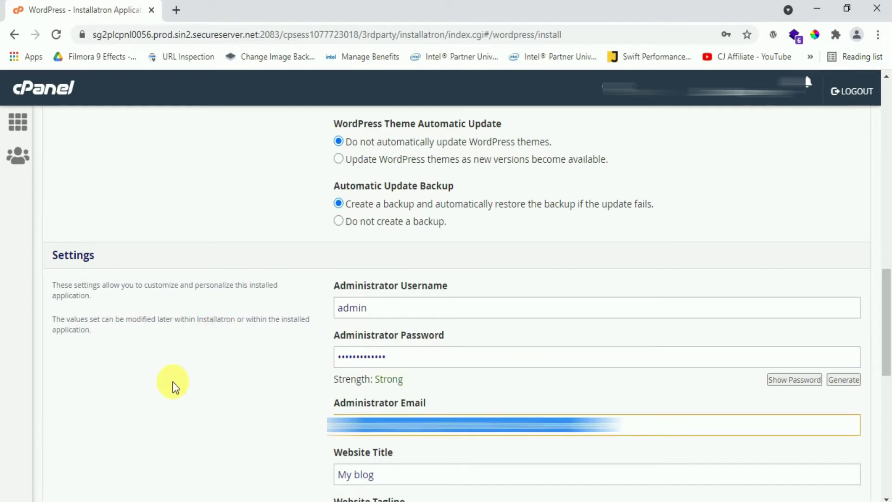
key(BackSpace)
text(a)
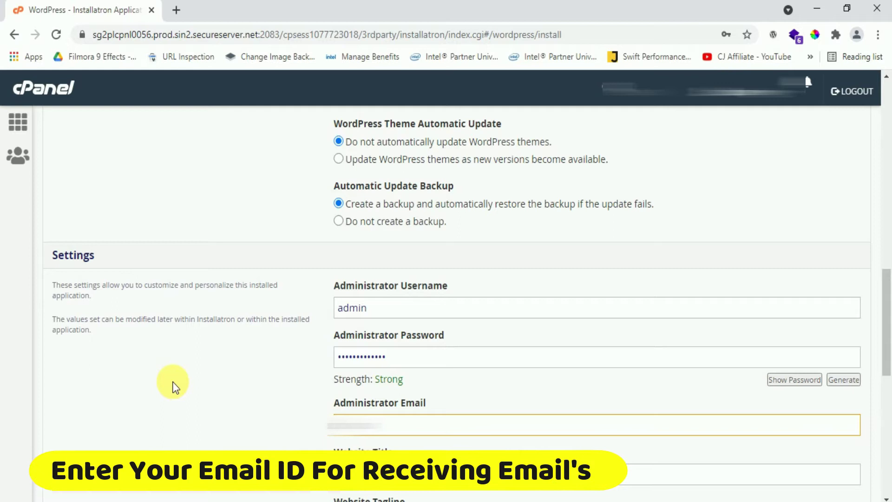
text(@gmail)
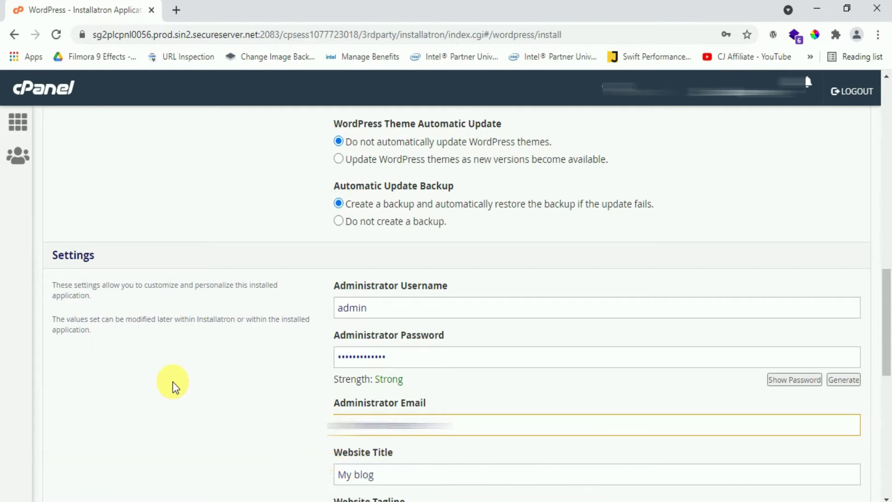
scroll(581, 425, down, 5)
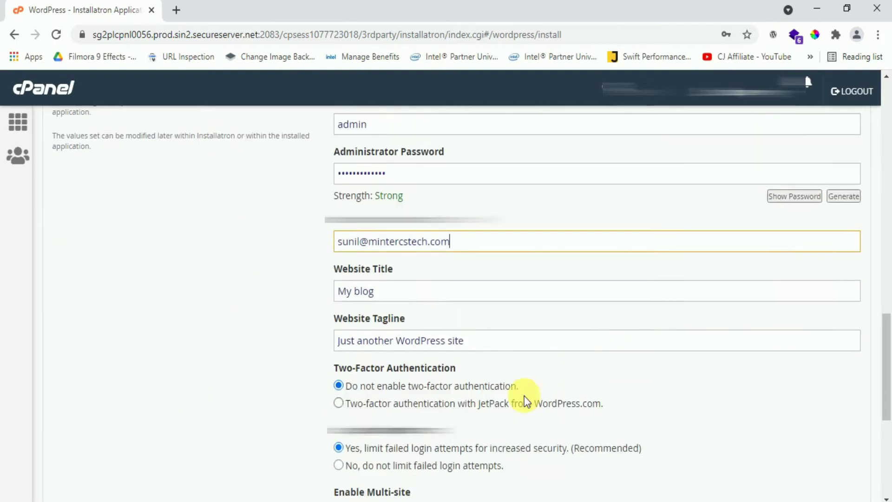
Retitle the site Technical and cut the tagline down to 'WordPress site'
triple_click(409, 268)
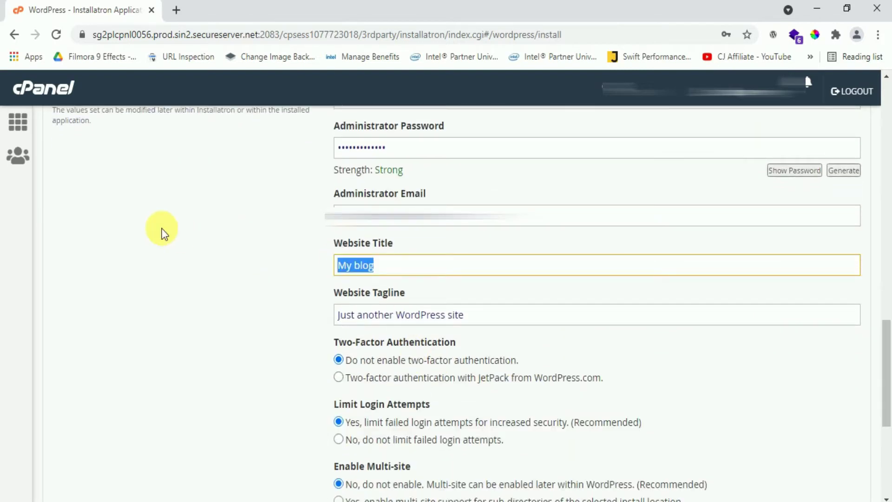
text(Technica)
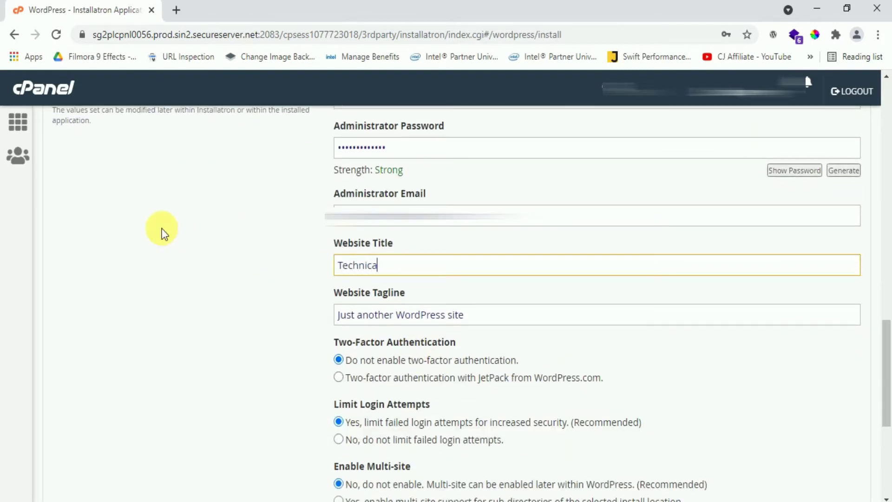
text(l)
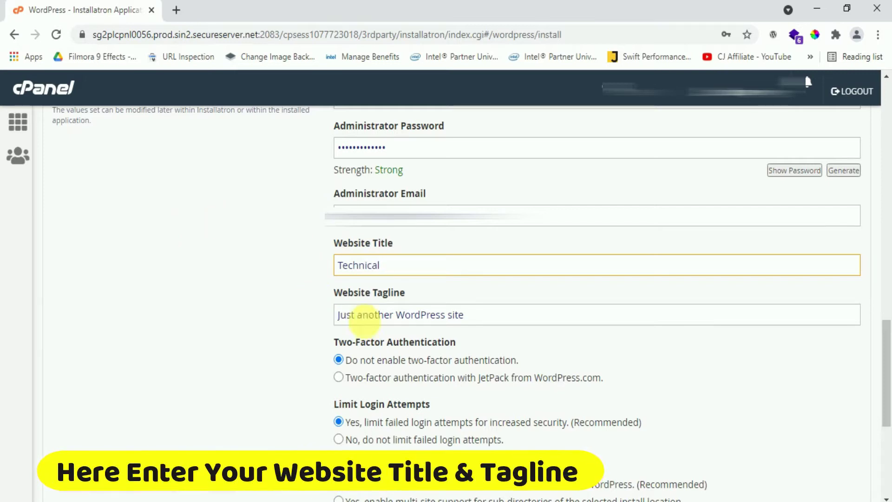
drag(393, 315, 231, 293)
key(BackSpace)
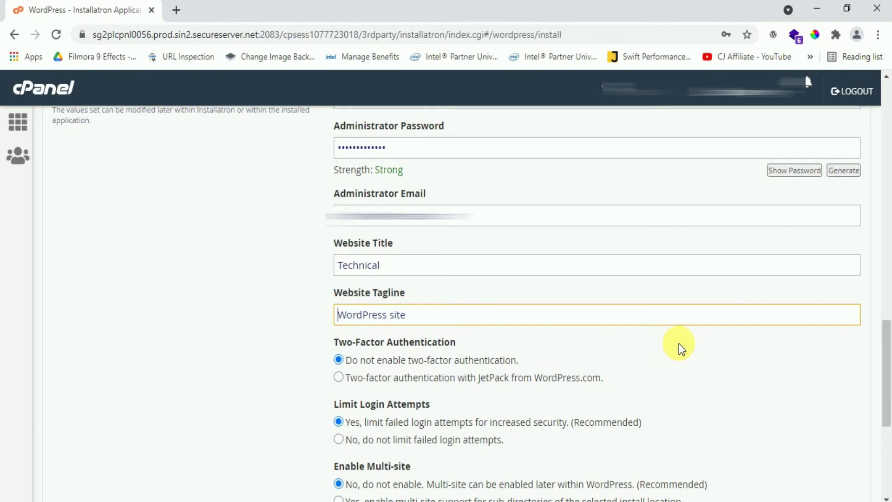
scroll(678, 348, down, 6)
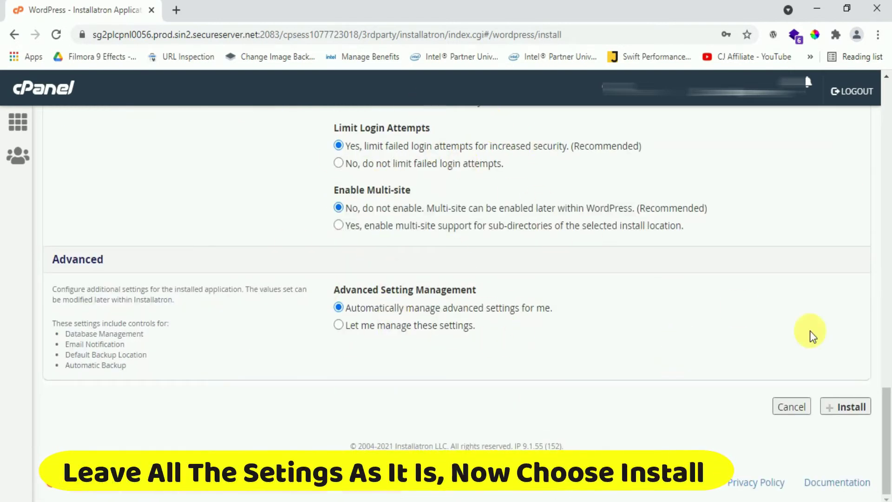
Run the WordPress install, leaving the Advanced settings at their defaults
click(852, 409)
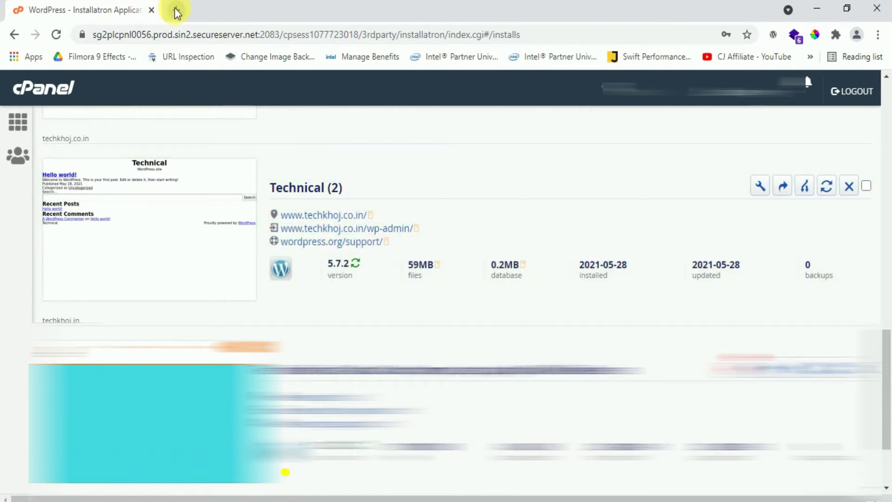
Load techkhoj.co.in in a new tab, trimming the autocompleted /cpanel from the address
key(ctrl+t)
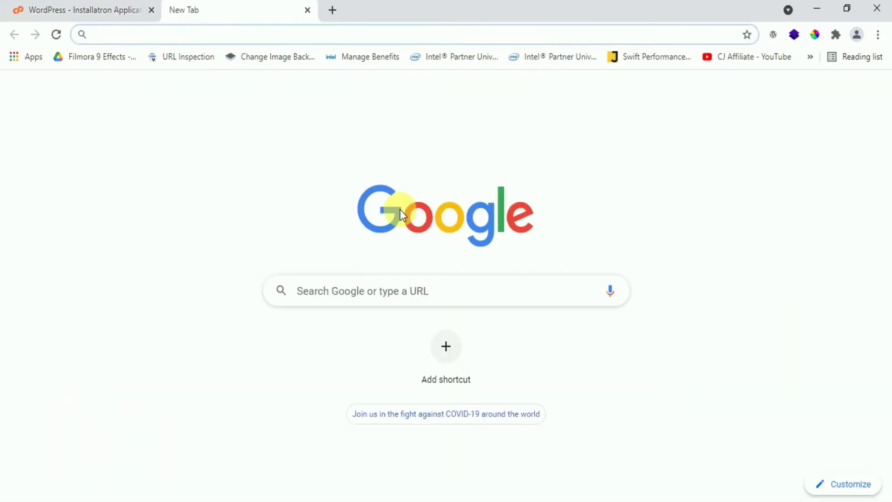
text(techkhoj.co.in/cpanel)
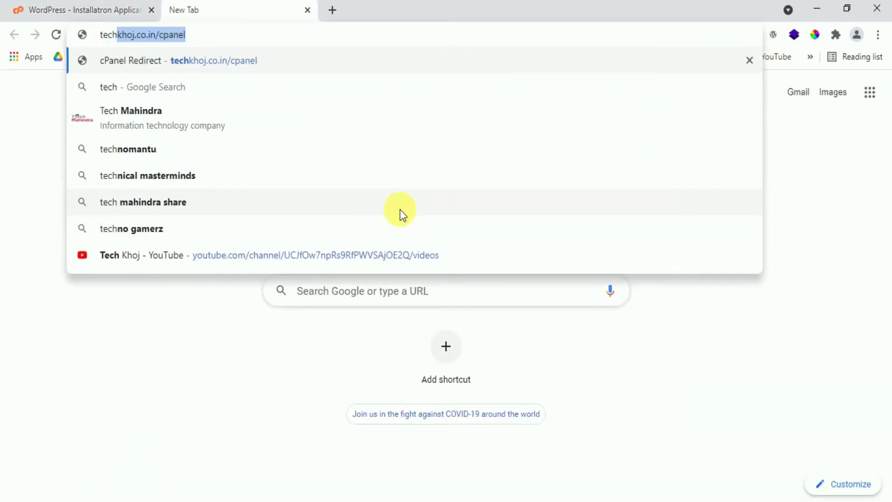
key(End)
key(BackSpace)
key(BackSpace)
key(BackSpace)
key(BackSpace)
key(BackSpace)
key(BackSpace)
key(BackSpace)
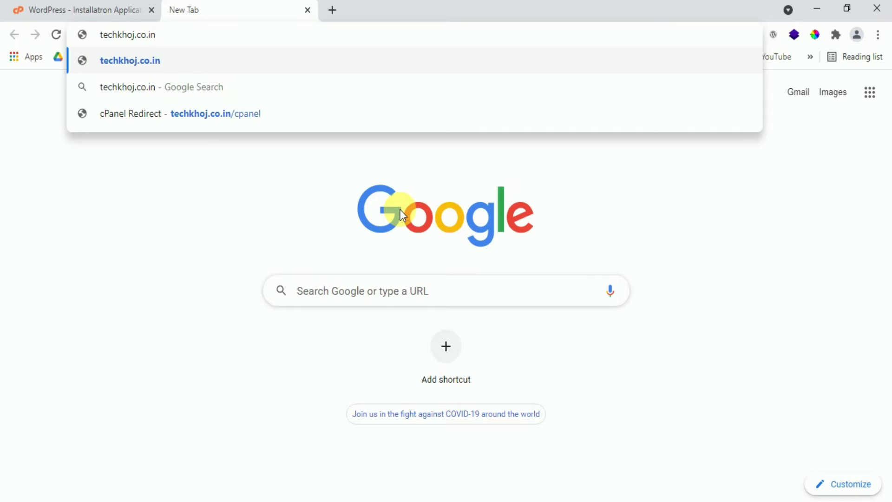
key(Return)
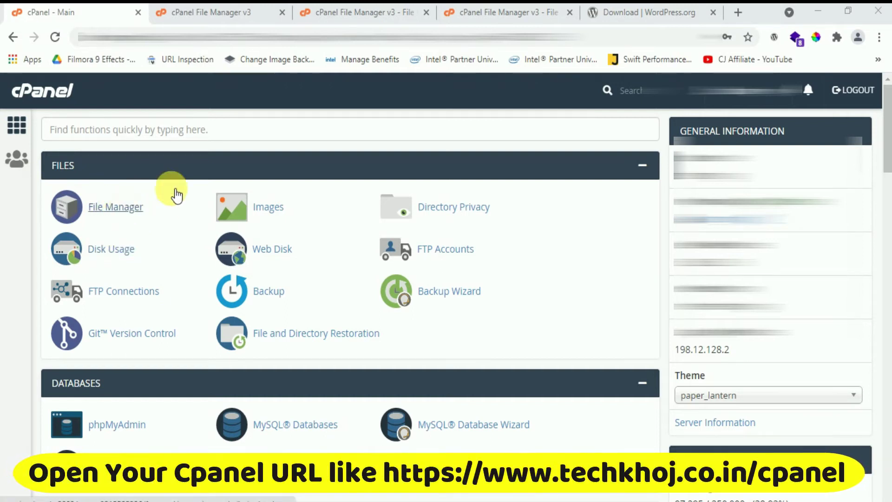
Upload the wordpress-5.7.1 zip into public_html/techkhoj.co.in, then return to the file listing
click(212, 13)
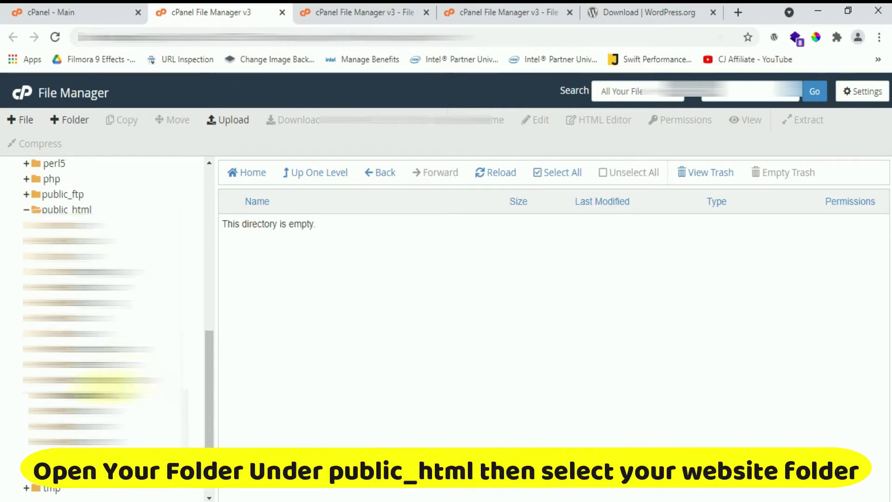
click(100, 395)
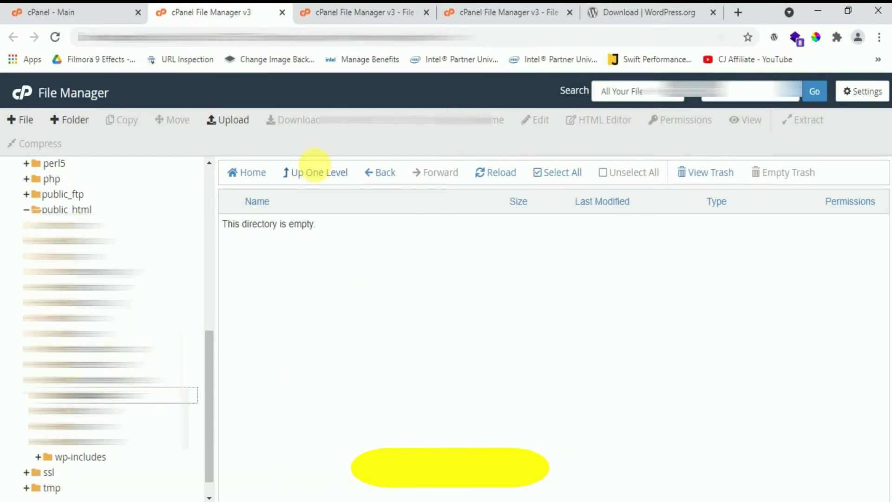
click(344, 13)
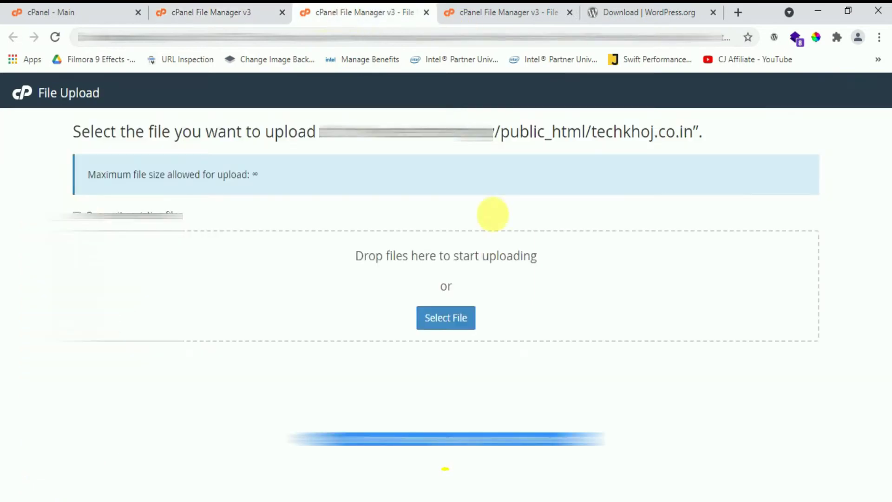
click(455, 320)
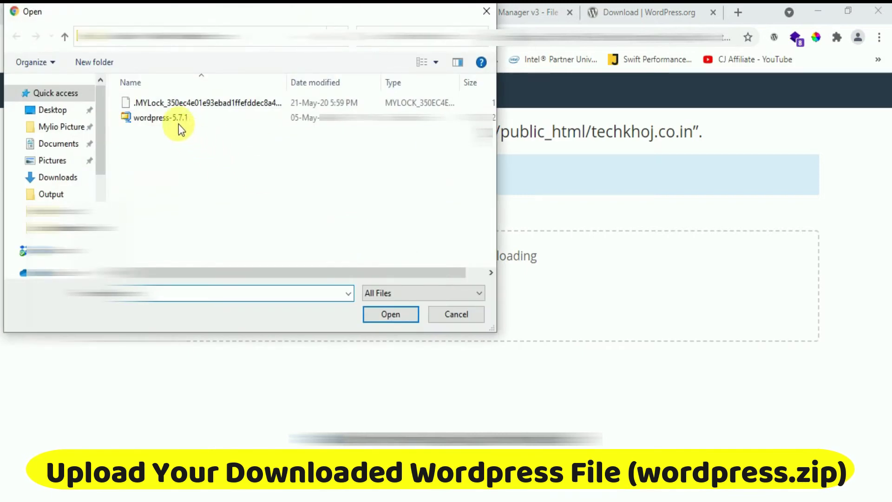
click(176, 121)
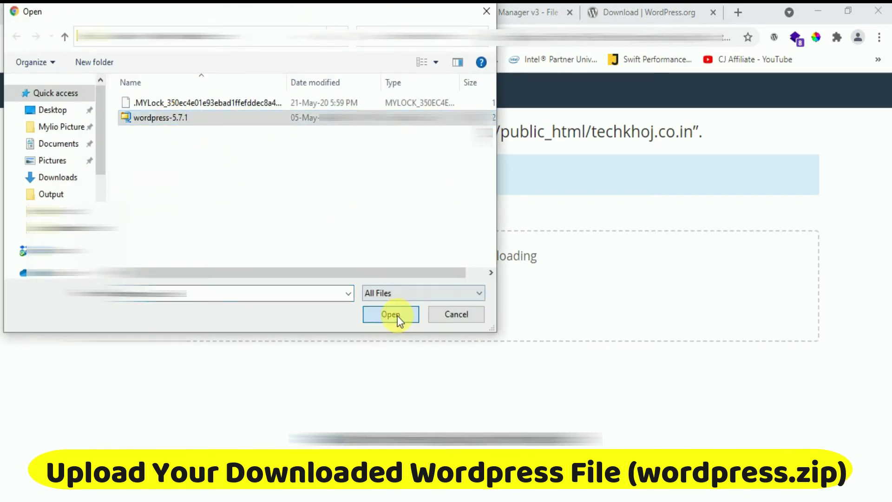
click(397, 316)
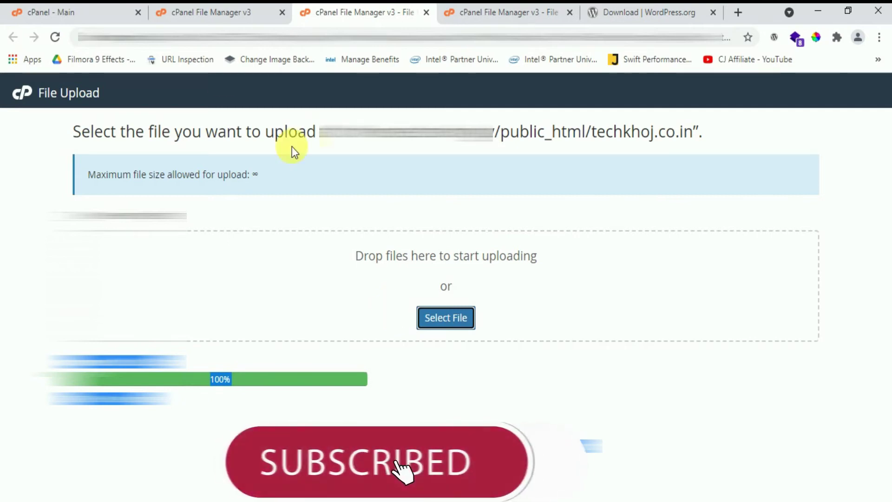
click(214, 18)
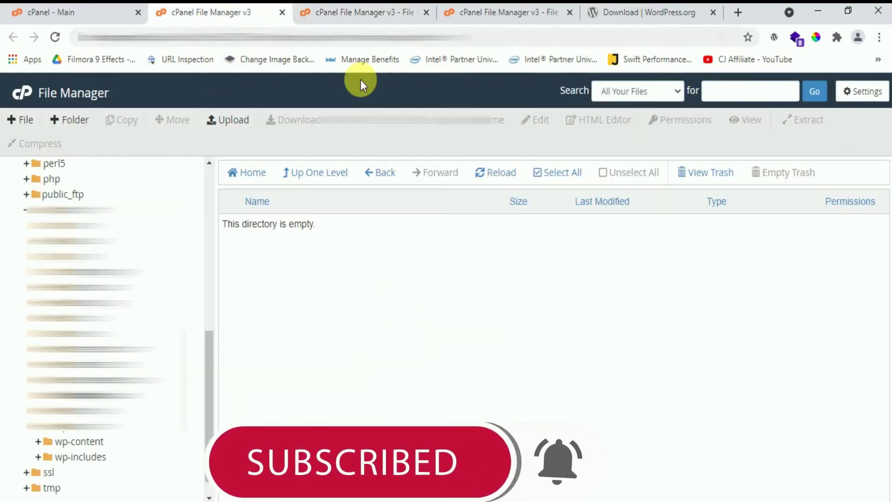
Extract wordpress-5.7.1.zip into the techkhoj.co.in folder
click(112, 395)
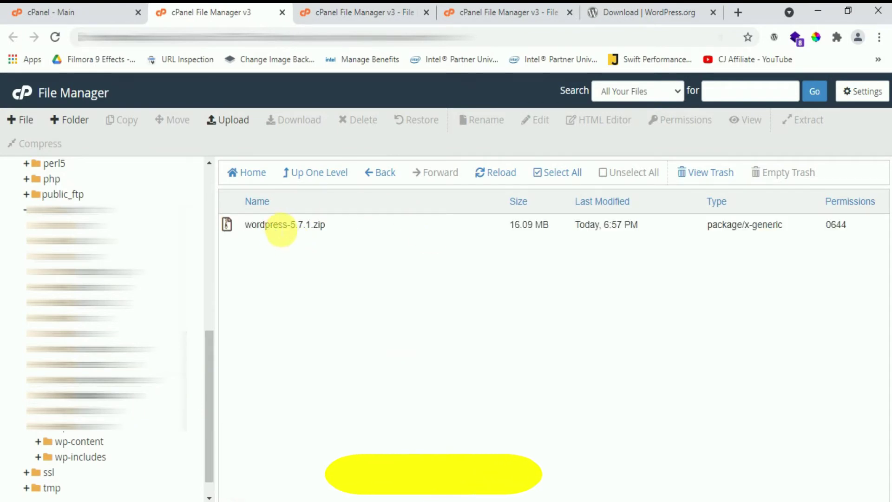
click(279, 225)
right_click(276, 225)
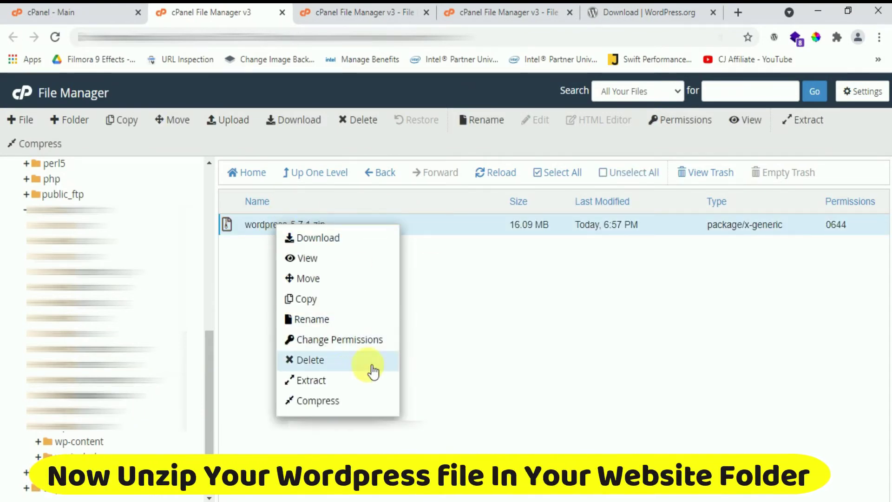
click(331, 381)
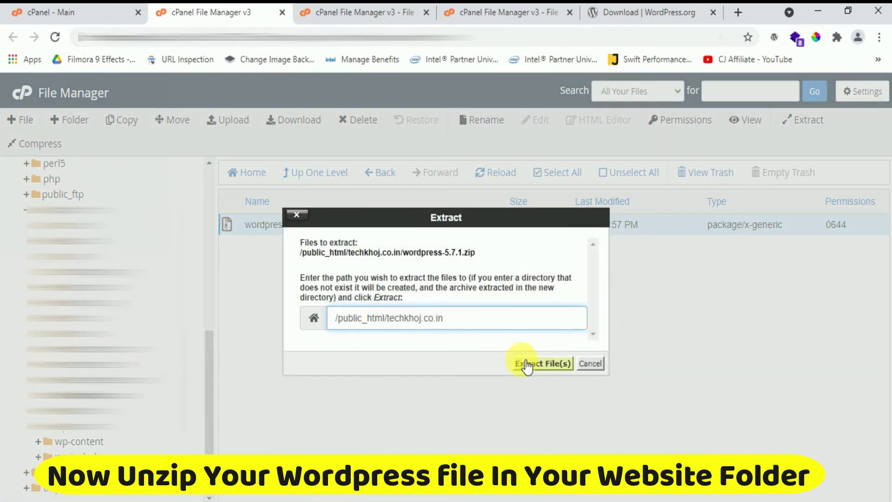
click(528, 365)
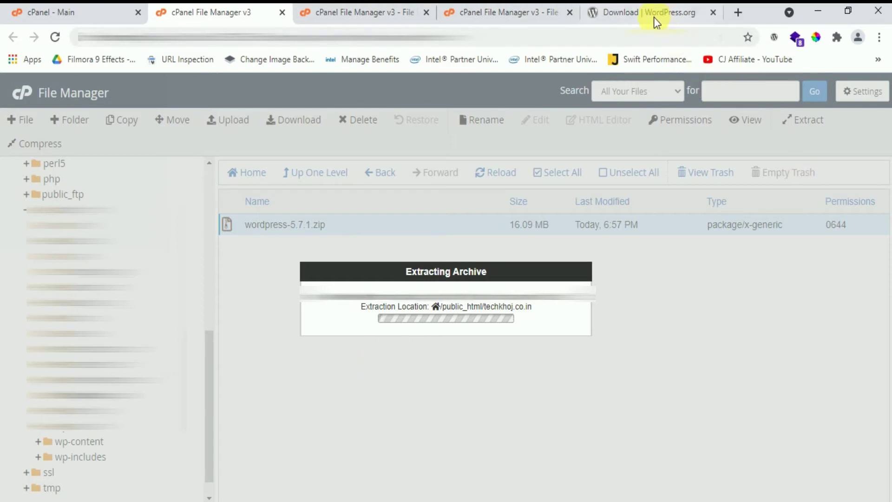
Dismiss the extraction results and open the new wordpress folder
click(715, 18)
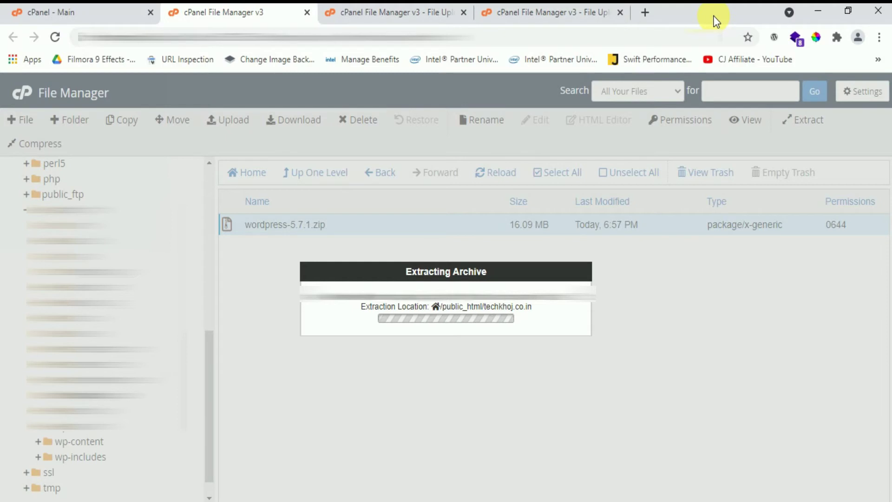
click(646, 12)
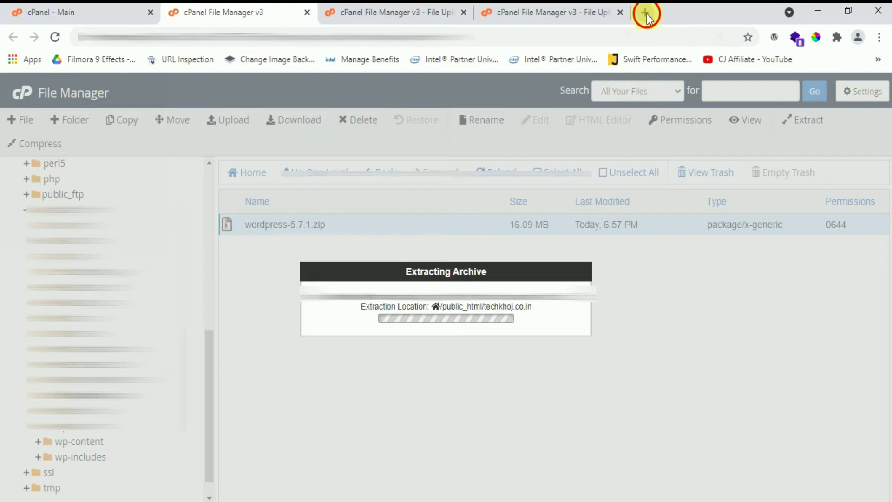
click(658, 425)
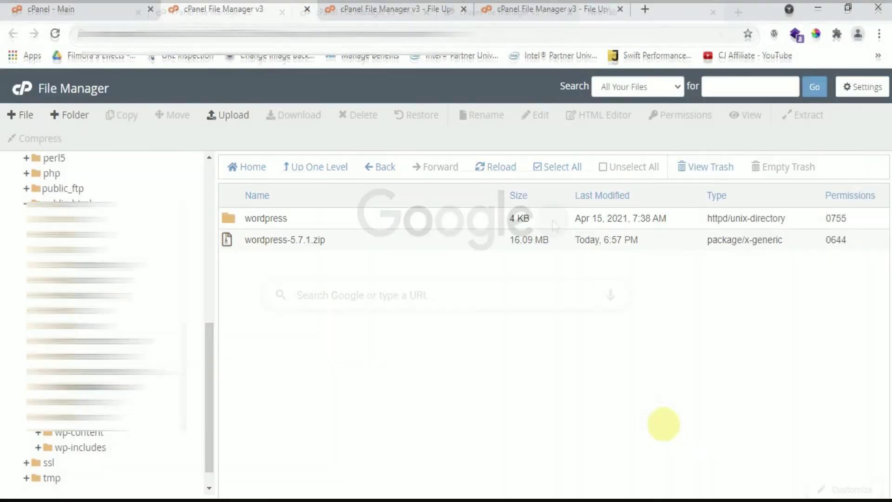
double_click(231, 222)
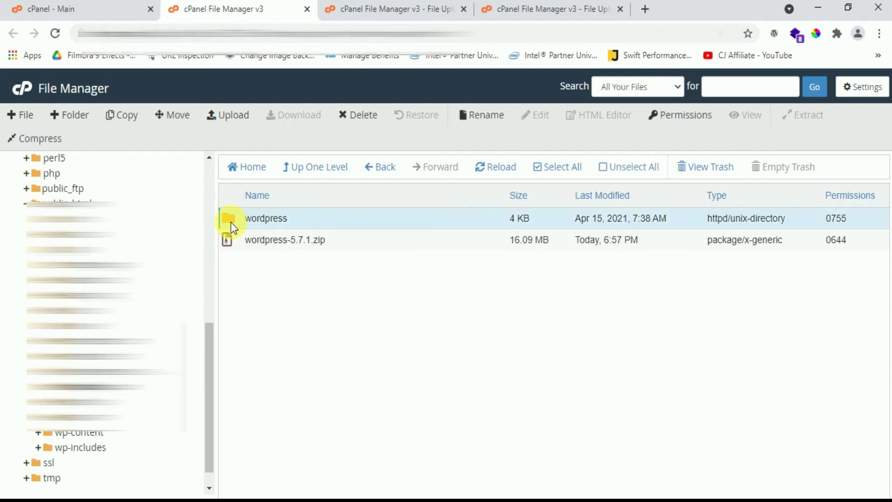
Select every item in the wordpress folder and move it to /public_html/techkhoj.co.in/
click(231, 222)
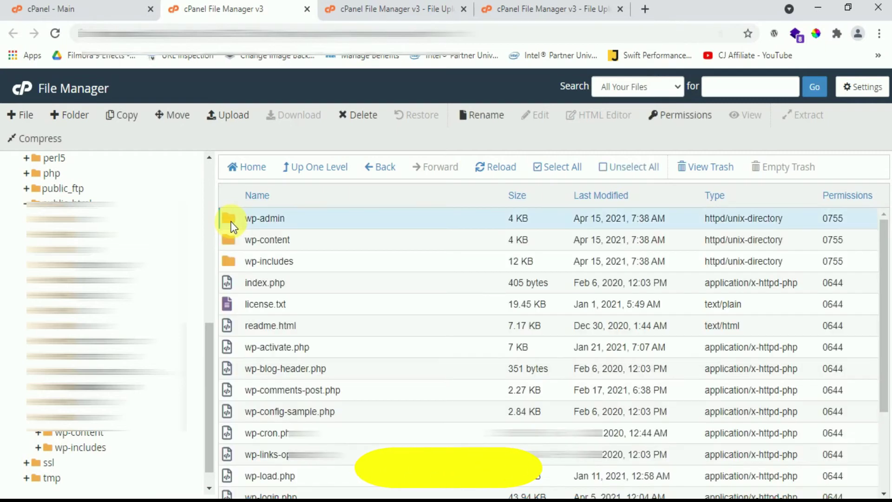
key(shift+Down)
key(shift+Down)
key(shift+Down)
key(shift+Down)
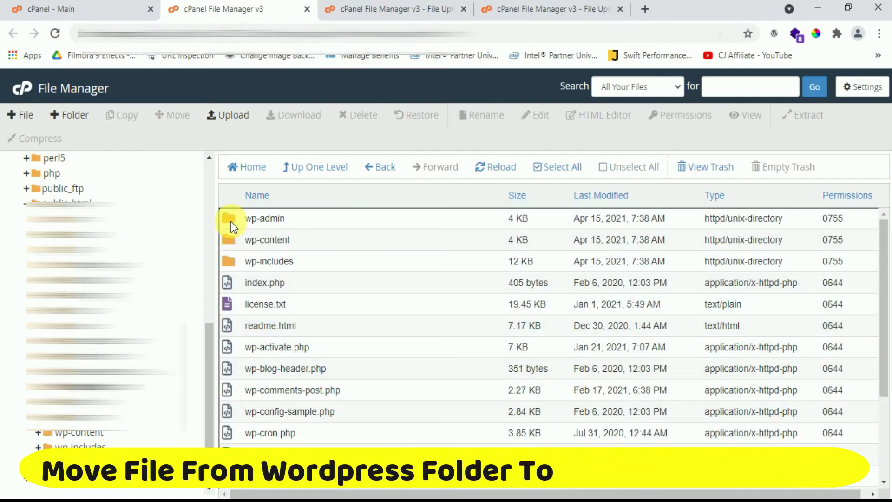
click(234, 226)
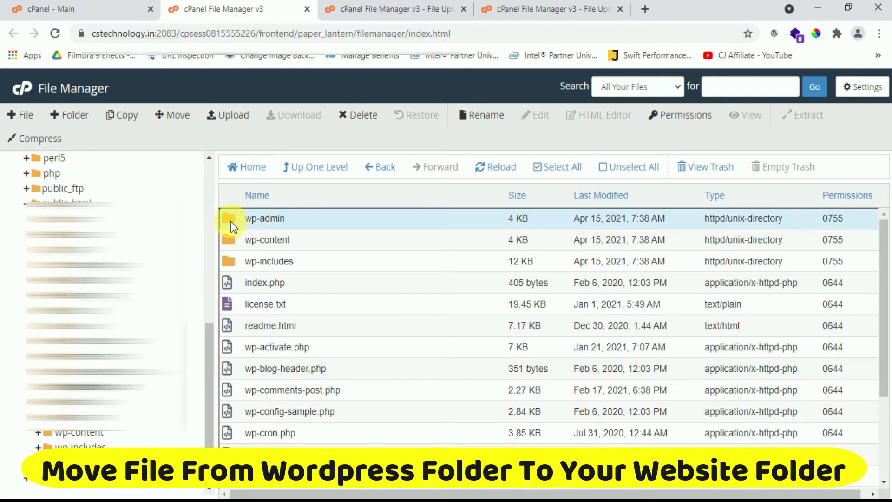
key(shift+Down)
key(shift+Down)
key(shift+Down)
key(shift+Down)
key(shift+Down)
key(shift+Down)
key(shift+Down)
key(shift+Down)
key(shift+Down)
key(shift+Down)
key(shift+Down)
key(shift+Down)
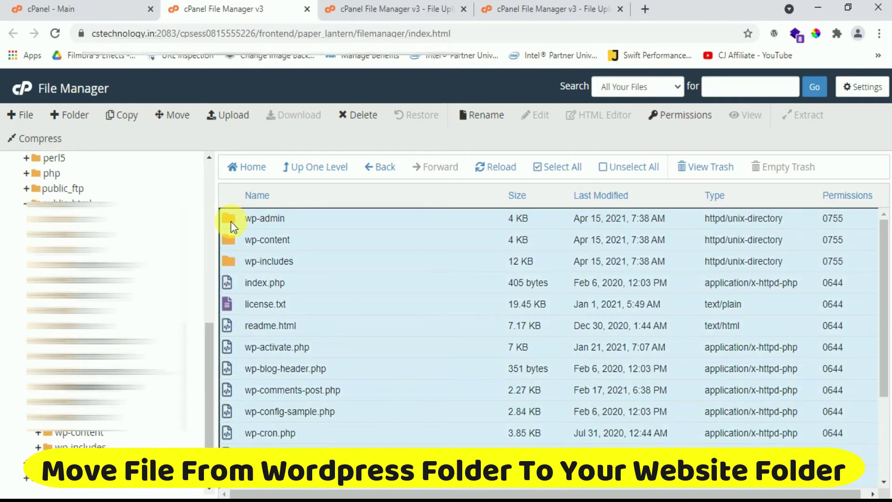
scroll(374, 292, down, 3)
scroll(369, 305, up, 3)
right_click(228, 216)
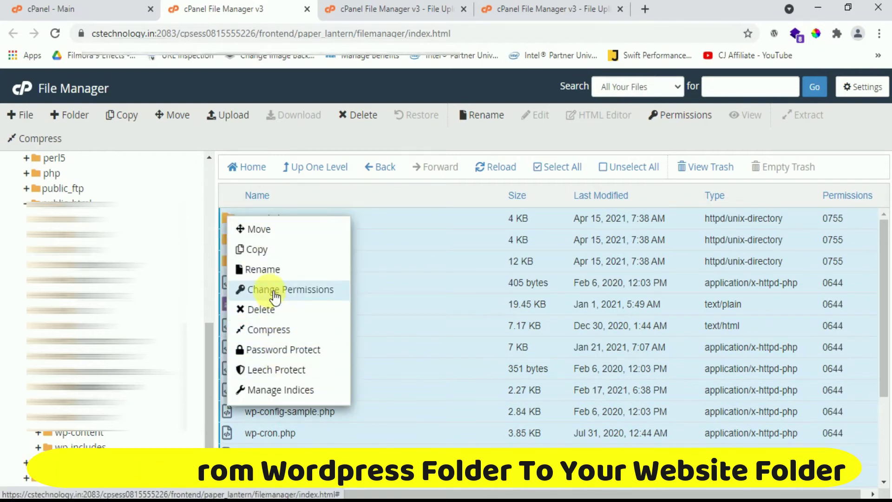
click(271, 229)
click(515, 351)
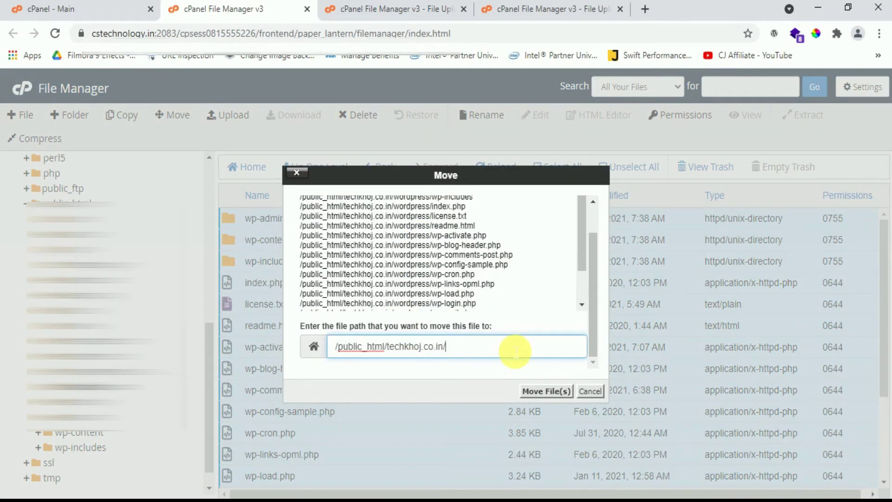
click(534, 390)
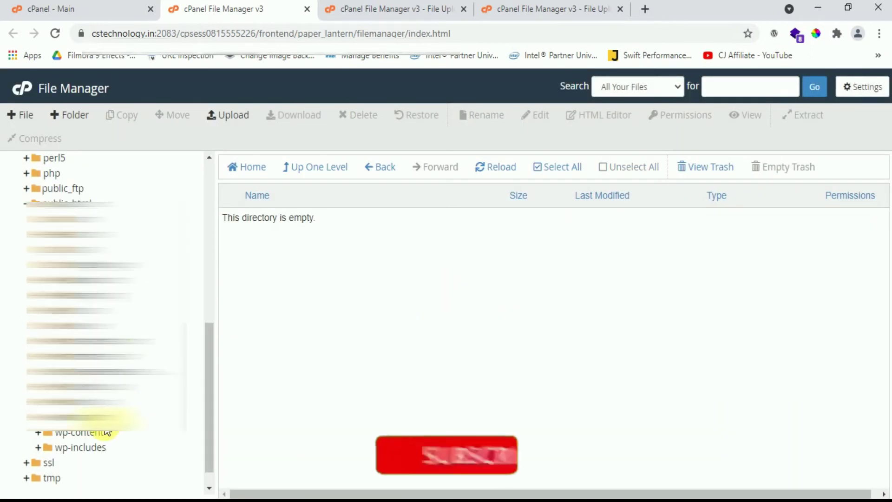
Permanently delete the leftover wordpress folder from techkhoj.co.in, skipping the trash
click(99, 387)
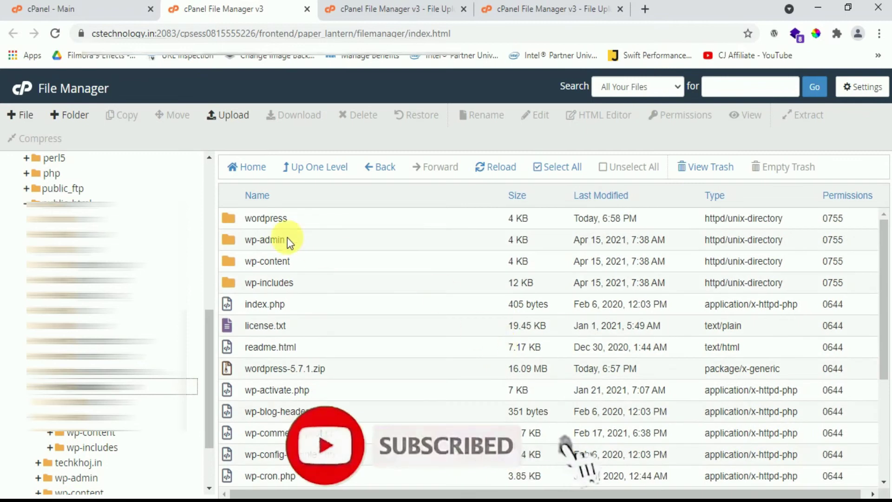
click(228, 223)
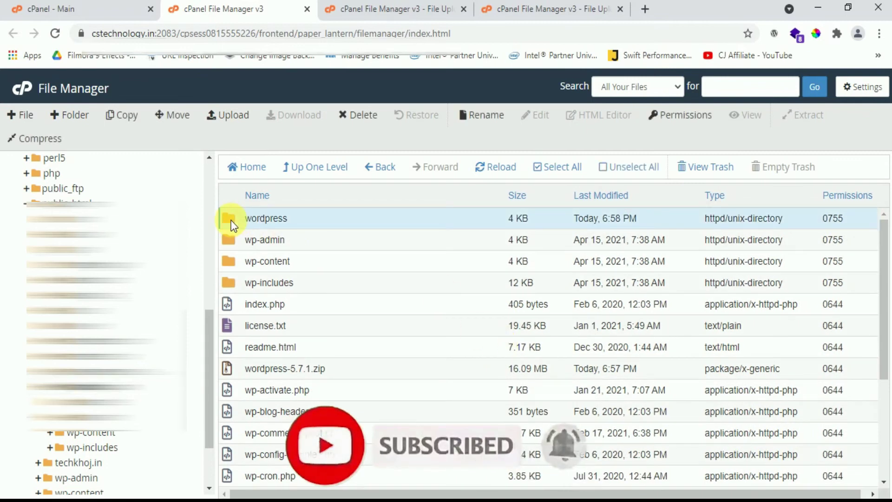
key(Delete)
click(310, 289)
click(555, 329)
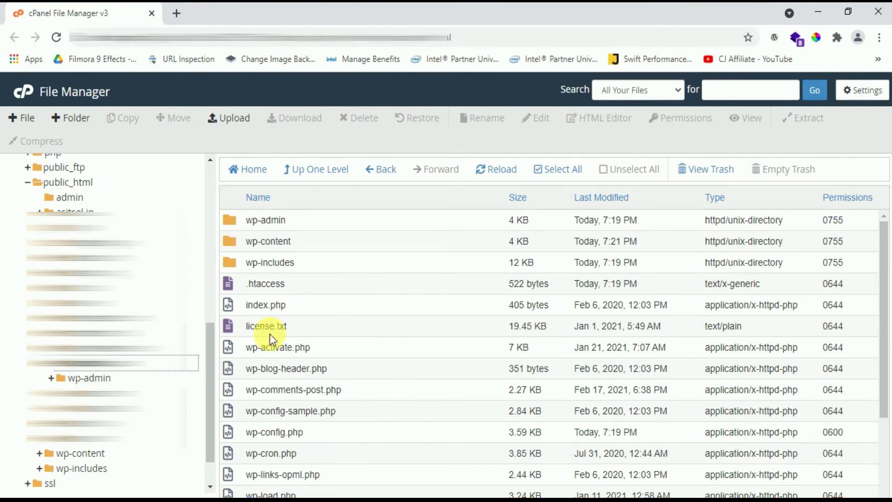
Load the live techkhoj.co.in website in a new tab
click(177, 13)
text(www.techkhoj.co.in)
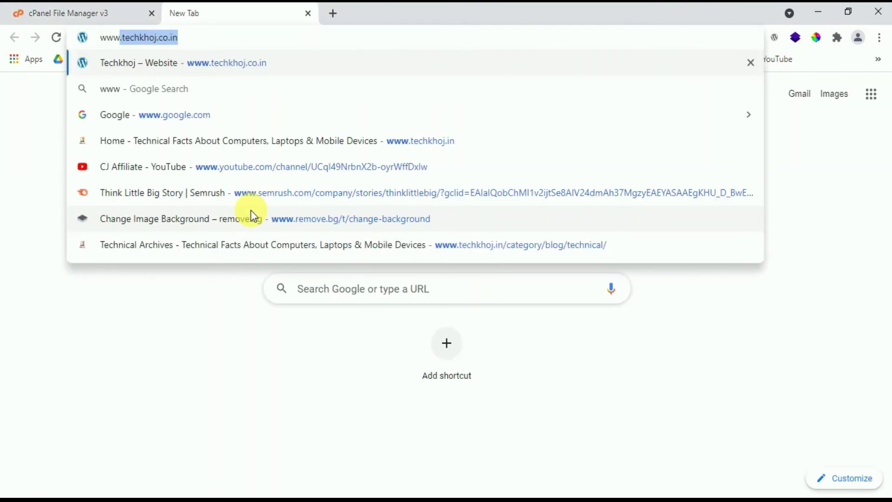
key(Return)
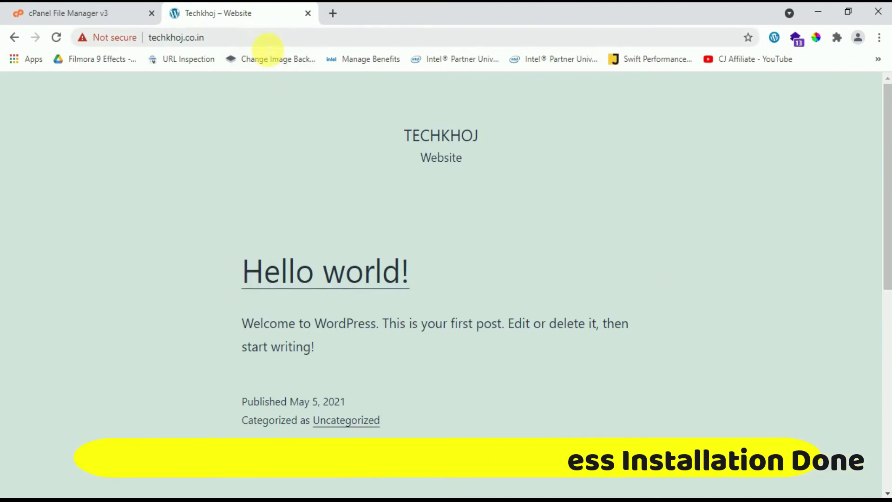
Append /wp-admin to the site's address
click(268, 42)
click(281, 44)
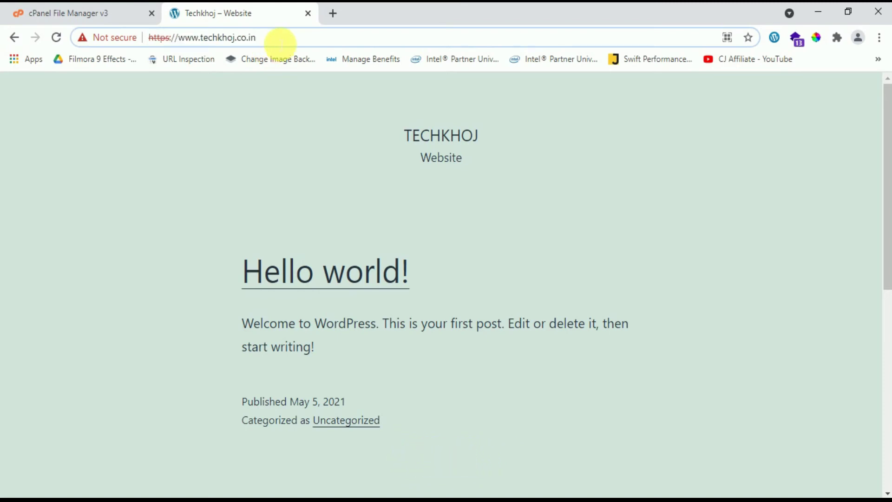
text(/wp-)
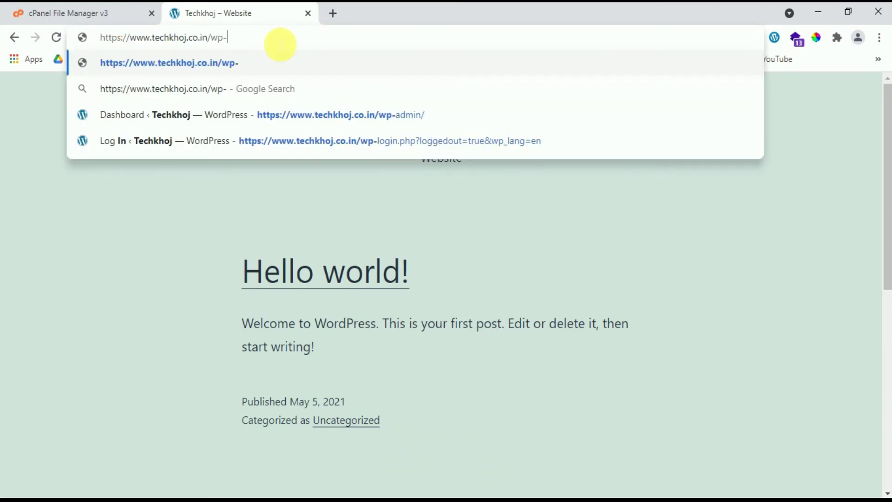
text(admin)
Log in at wp-login.php as 'admin' with the account password and open the Plugins list
key(Return)
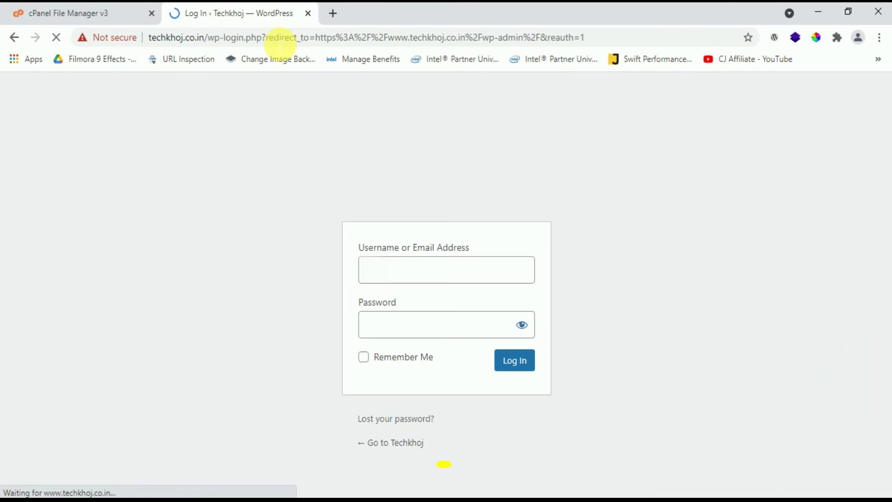
text(admin)
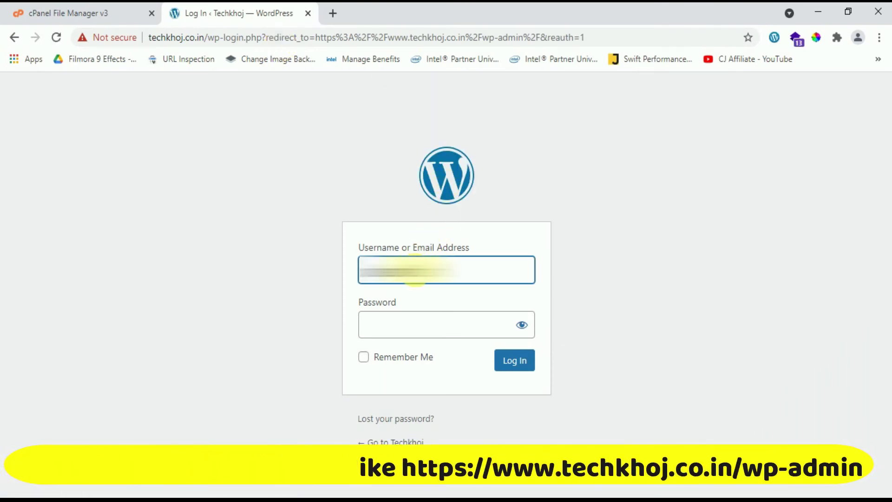
key(Tab)
text(••••••••)
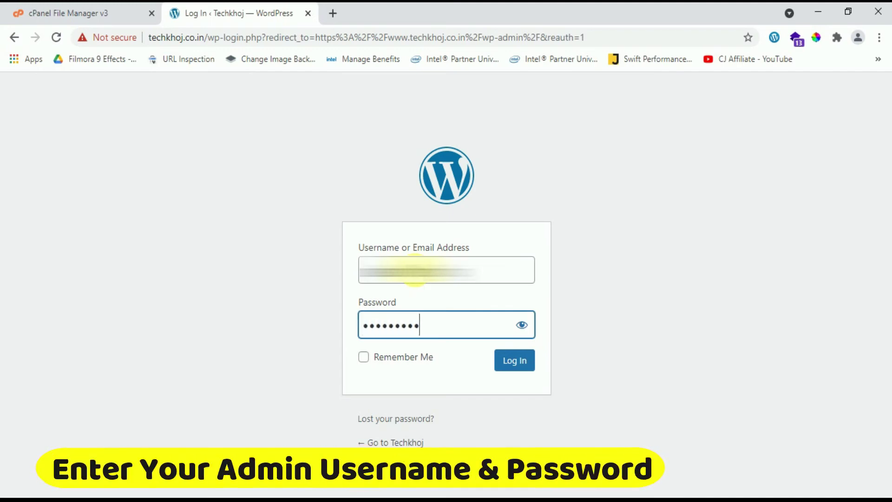
key(Return)
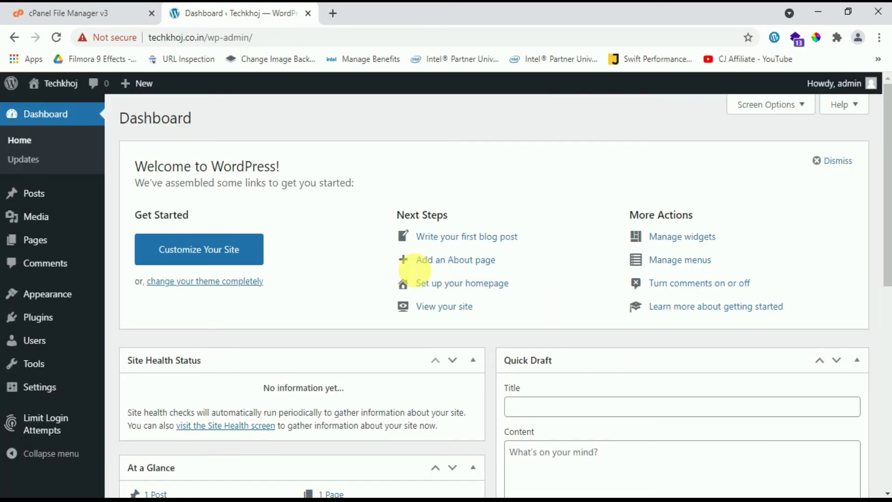
mouse_move(39, 196)
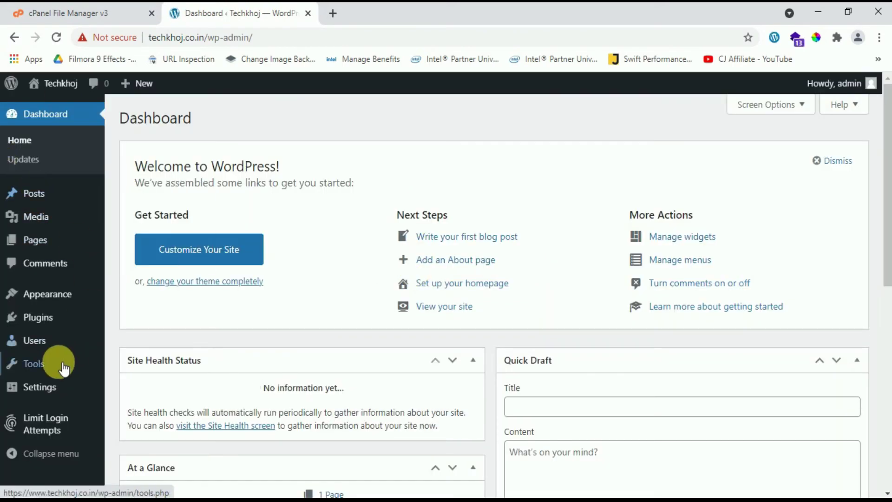
click(38, 316)
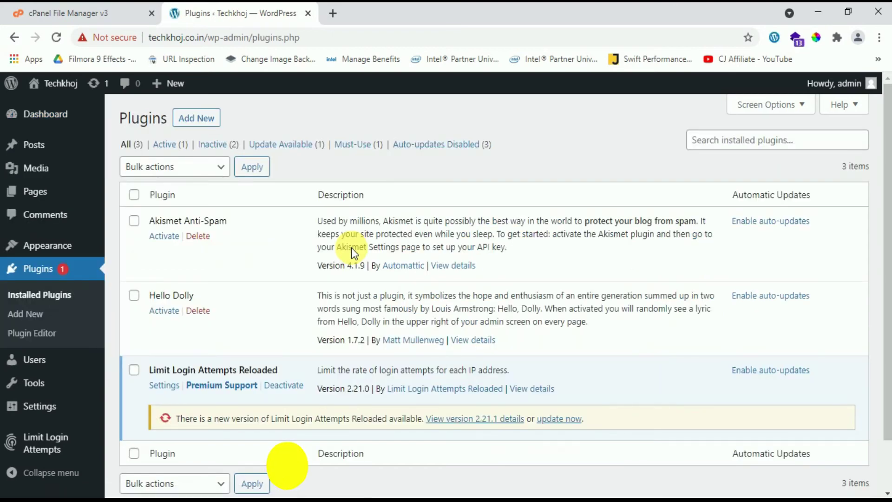
Update Limit Login Attempts Reloaded to 2.21.1 and open techkhoj.co.in in a new tab
click(559, 418)
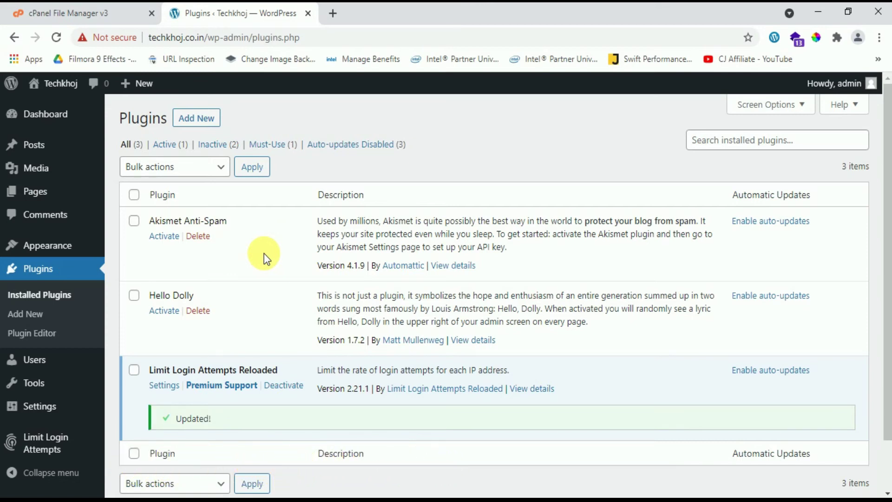
mouse_move(58, 248)
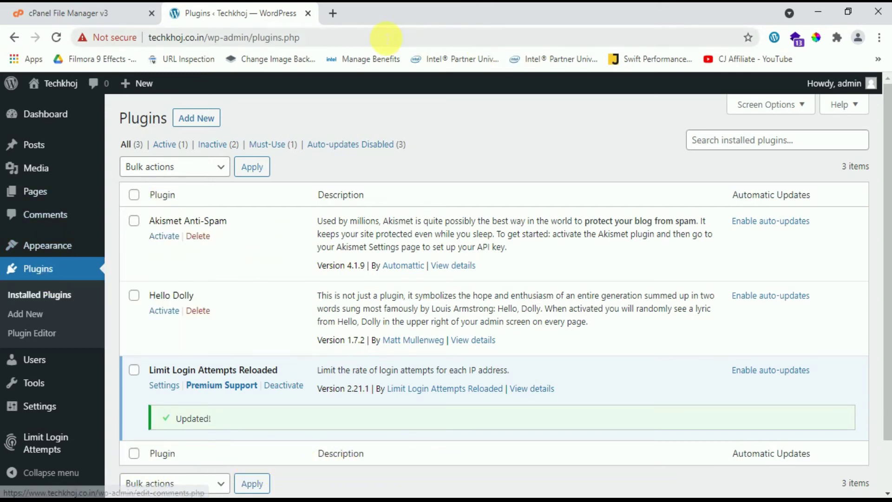
click(332, 13)
text(w)
key(Return)
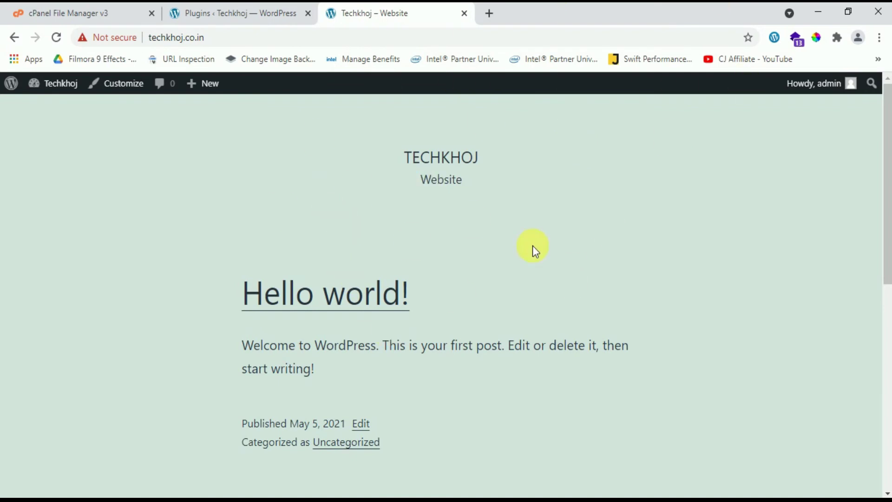
click(241, 11)
Search the theme directory for 'astra' and install the Astra theme
mouse_move(73, 257)
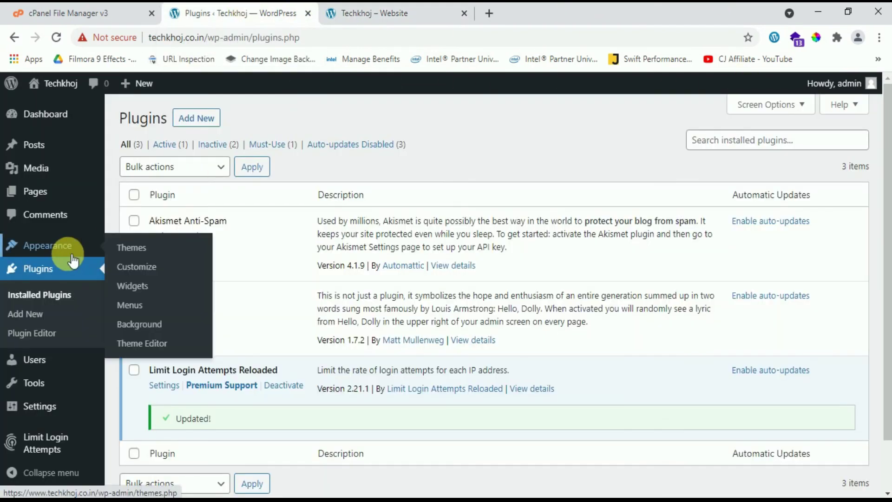
click(125, 248)
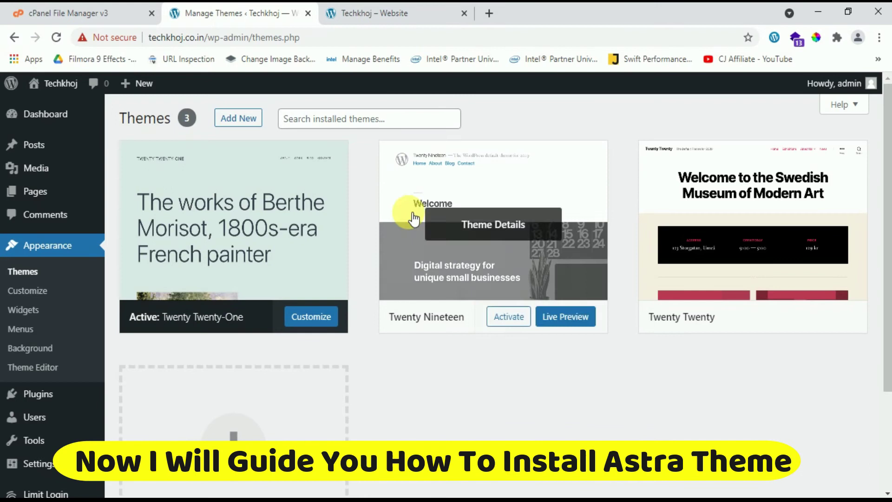
click(251, 120)
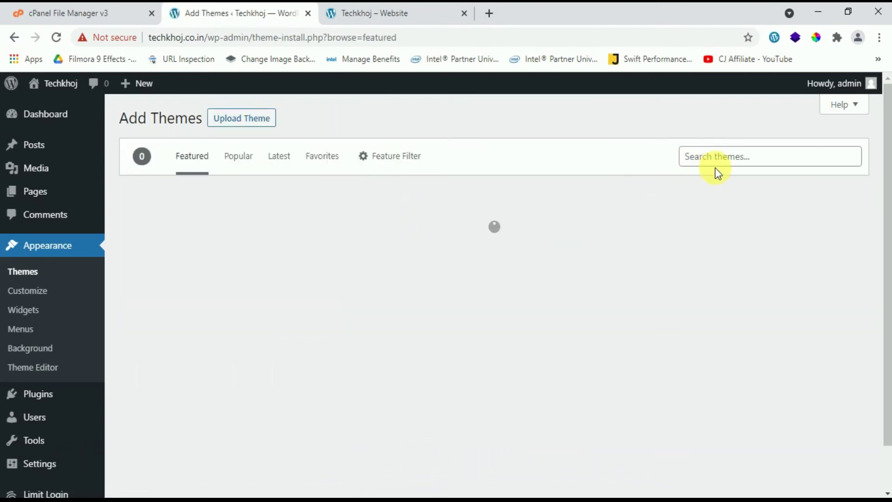
click(727, 161)
text(astra)
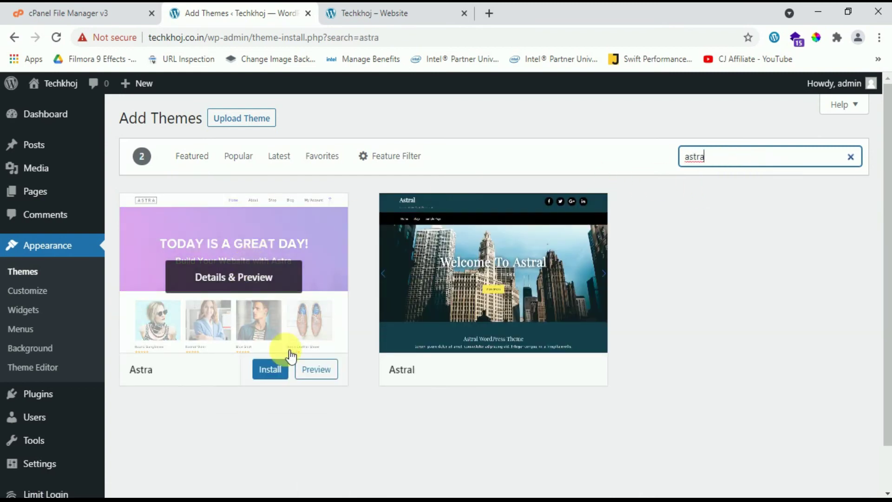
click(271, 368)
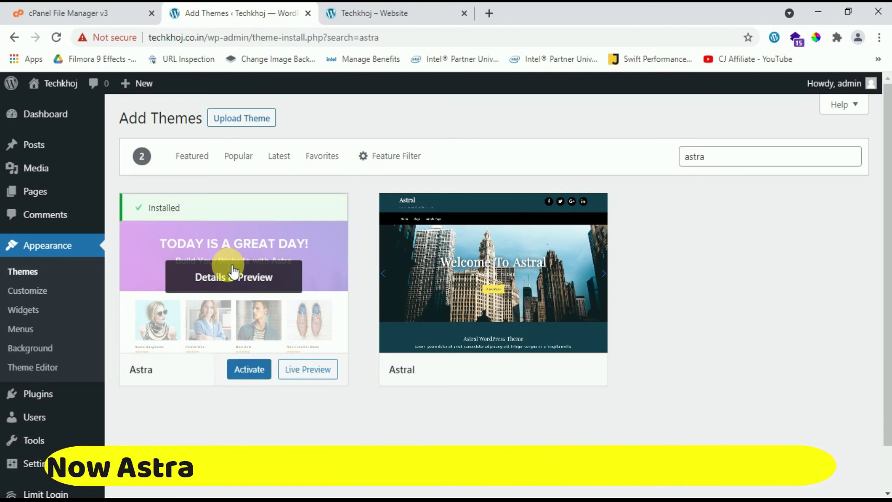
Activate Astra, start its Starter Templates setup, and switch to the live-site tab
click(246, 369)
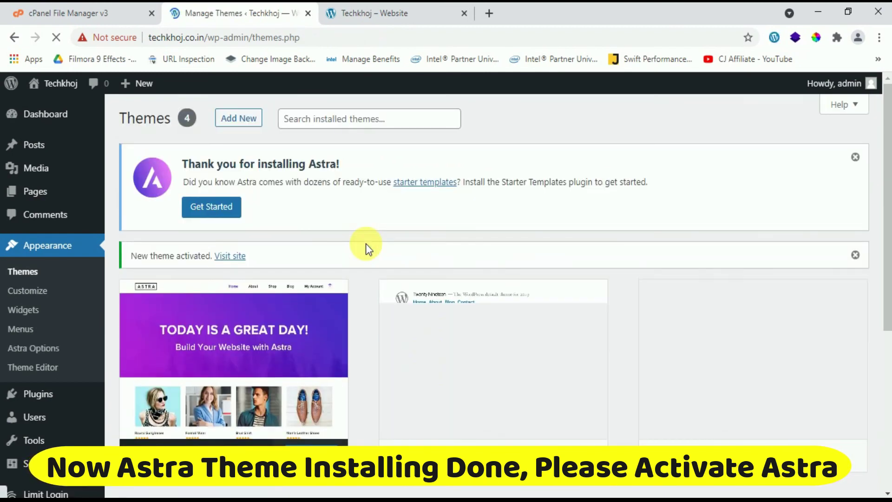
click(235, 210)
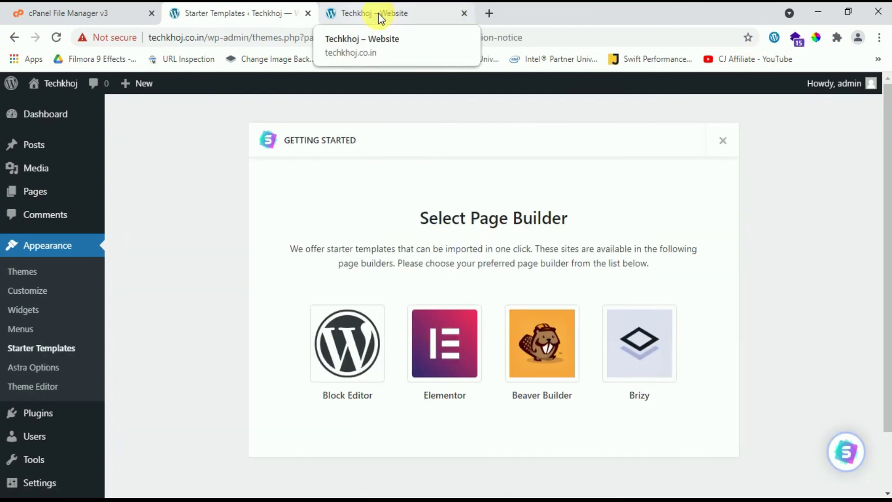
click(379, 13)
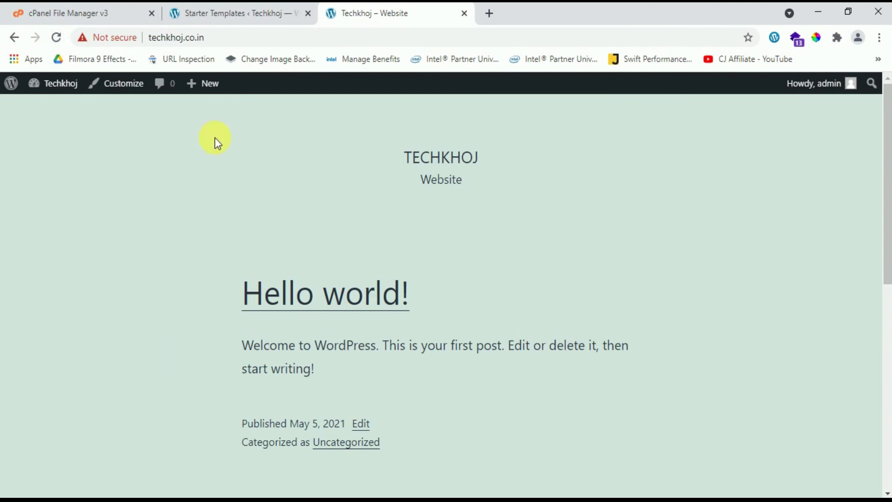
Reload the techkhoj.co.in homepage and scroll to the footer to confirm the Astra layout
click(56, 38)
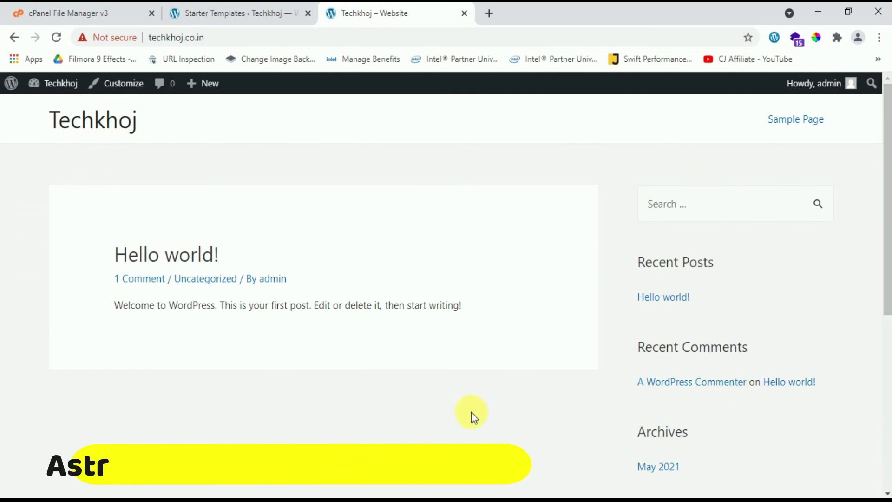
scroll(361, 285, down, 7)
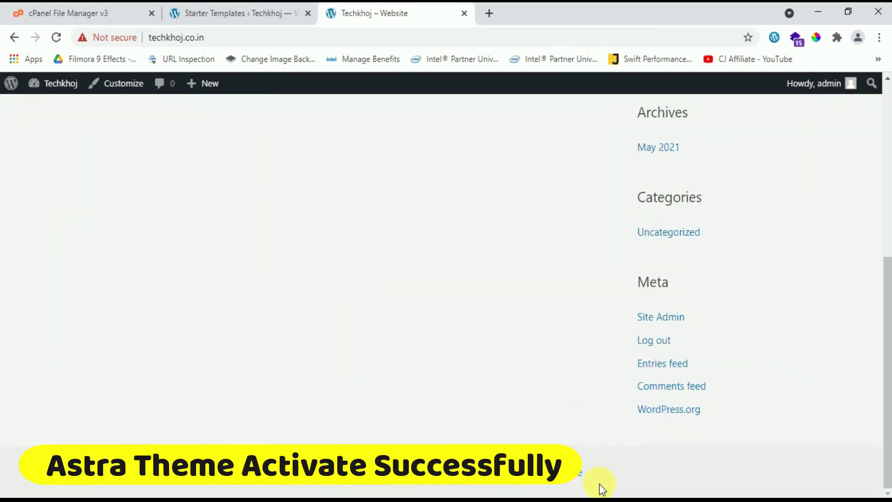